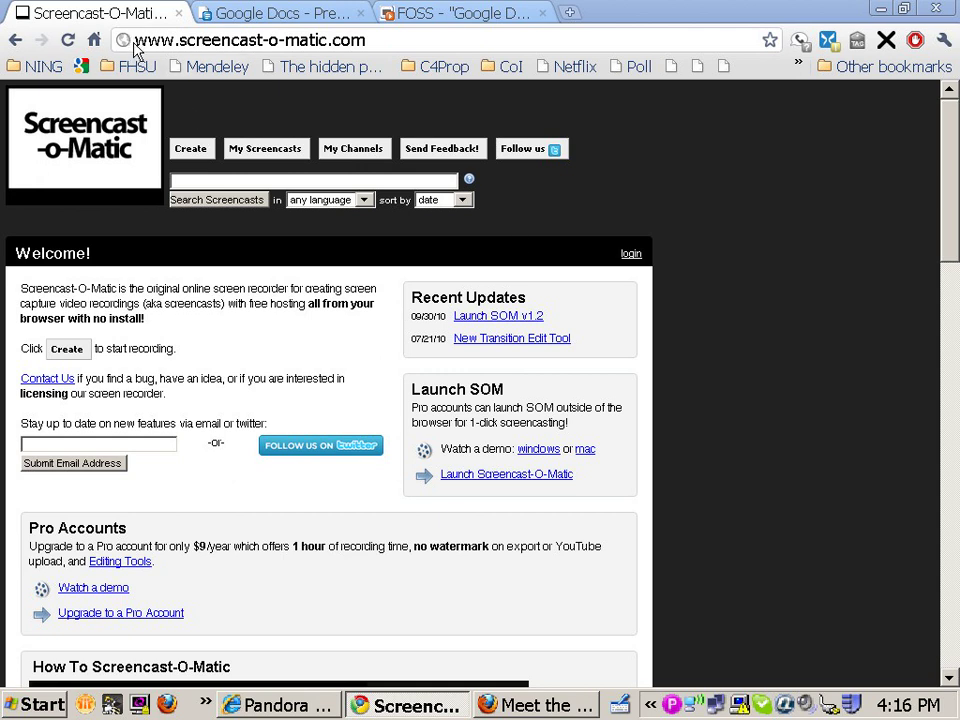
Highlight the site's web address, then start a new screen recording
{"action": "left_click_drag", "start_coordinate": [138, 46], "coordinate": [386, 43]}
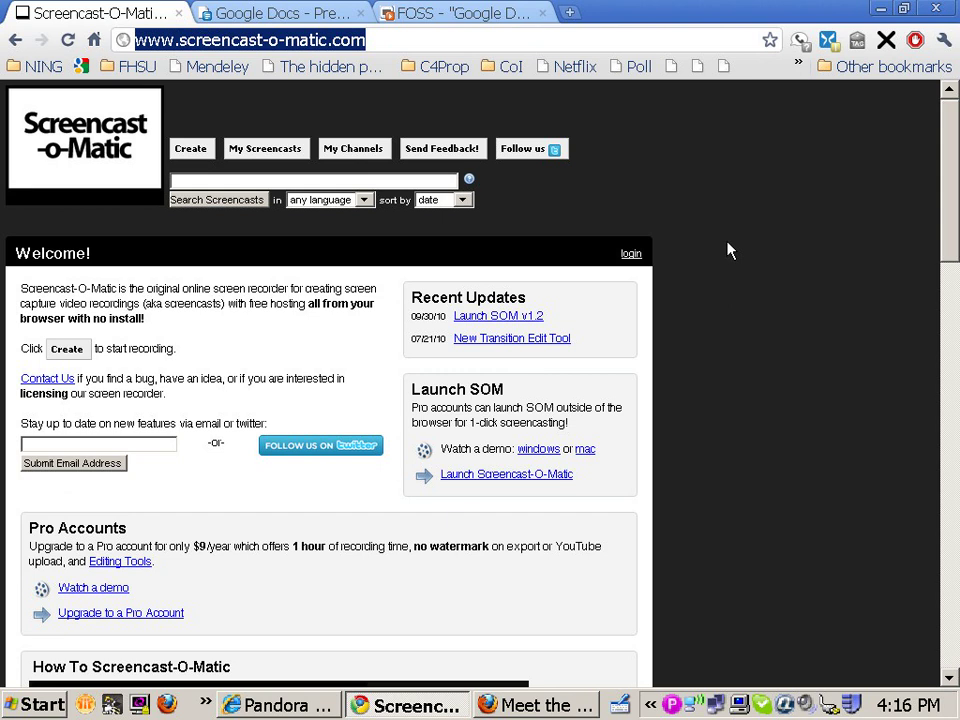
{"action": "scroll", "coordinate": [775, 280], "scroll_direction": "down", "scroll_amount": 1}
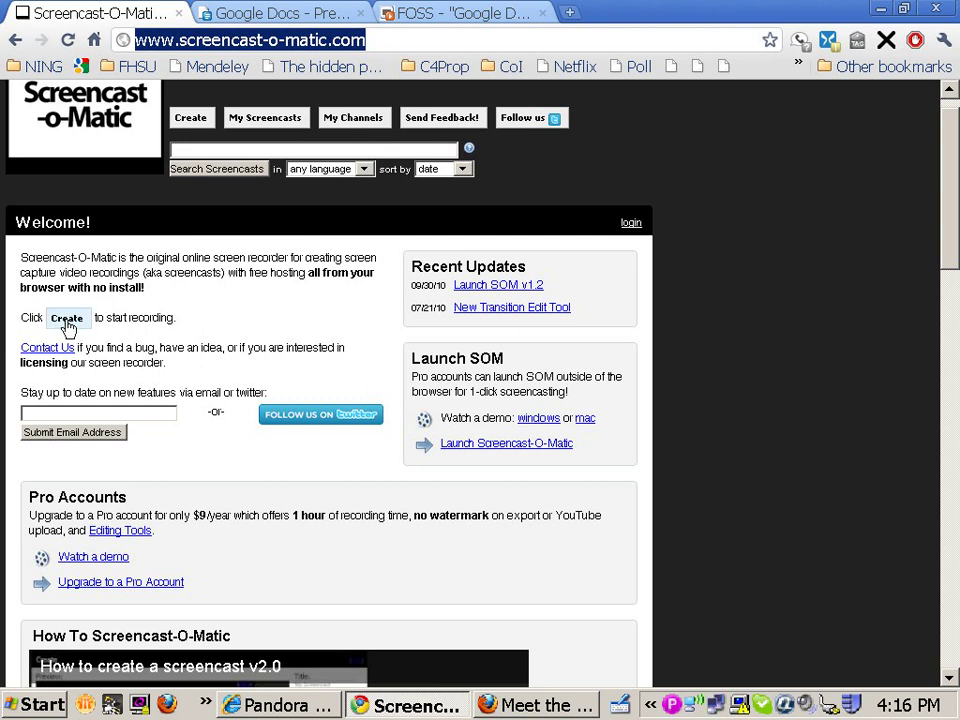
{"action": "left_click", "coordinate": [67, 327]}
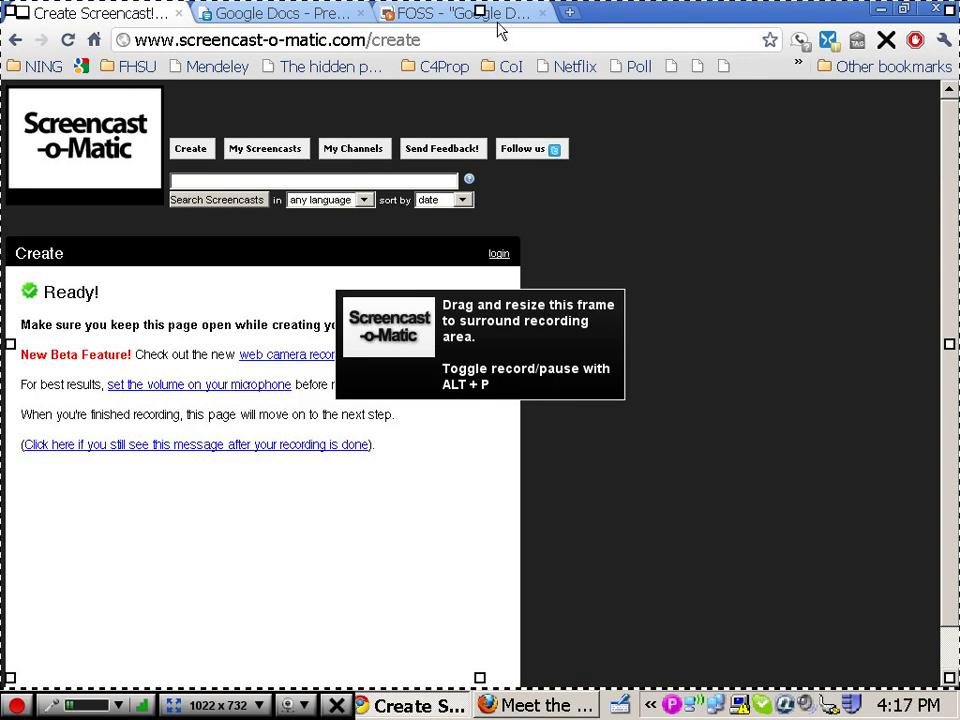
Fit the recording frame around the browser window at 1022 x 708, covering the tabs
{"action": "left_click_drag", "start_coordinate": [480, 10], "coordinate": [480, 34]}
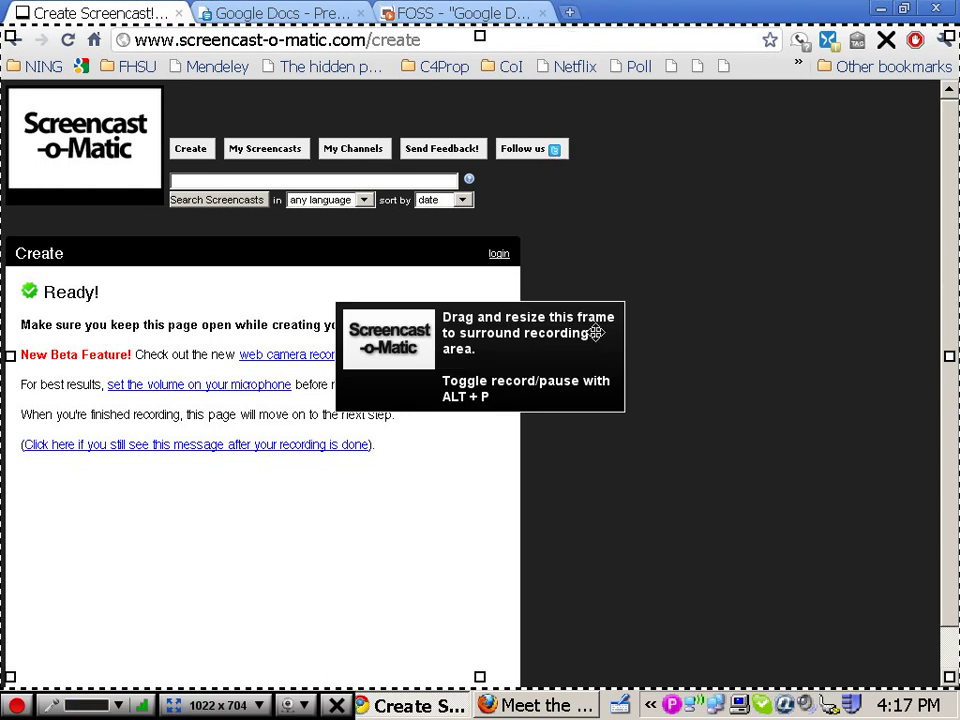
{"action": "mouse_move", "coordinate": [598, 339]}
{"action": "left_mouse_down"}
{"action": "mouse_move", "coordinate": [594, 315]}
{"action": "mouse_move", "coordinate": [596, 356]}
{"action": "left_mouse_up"}
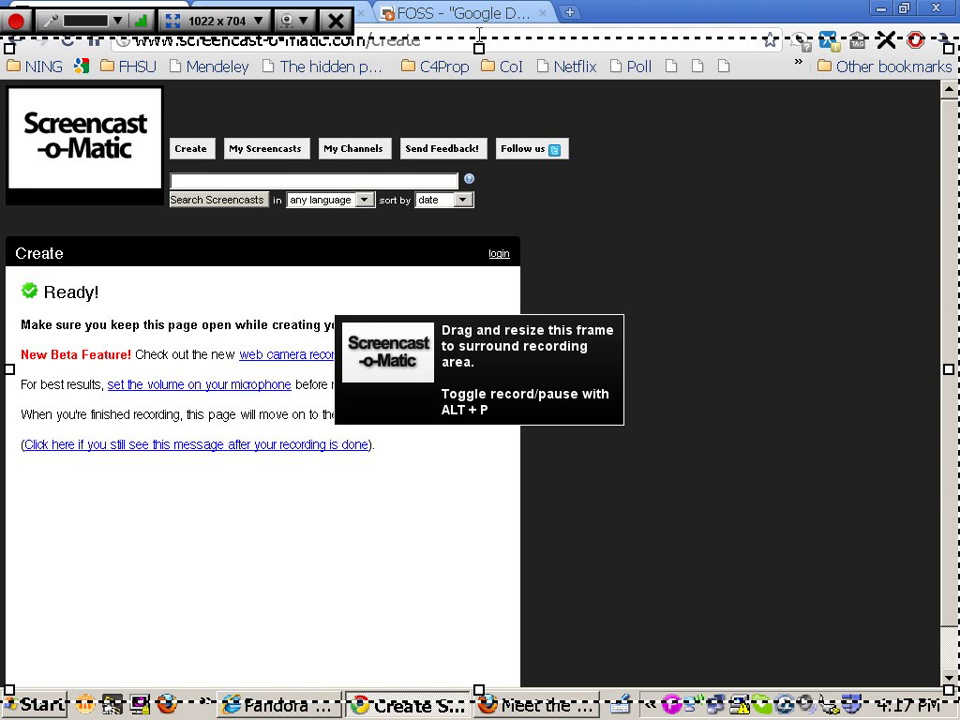
{"action": "mouse_move", "coordinate": [479, 46]}
{"action": "left_mouse_down"}
{"action": "mouse_move", "coordinate": [476, 36]}
{"action": "mouse_move", "coordinate": [478, 45]}
{"action": "left_mouse_up"}
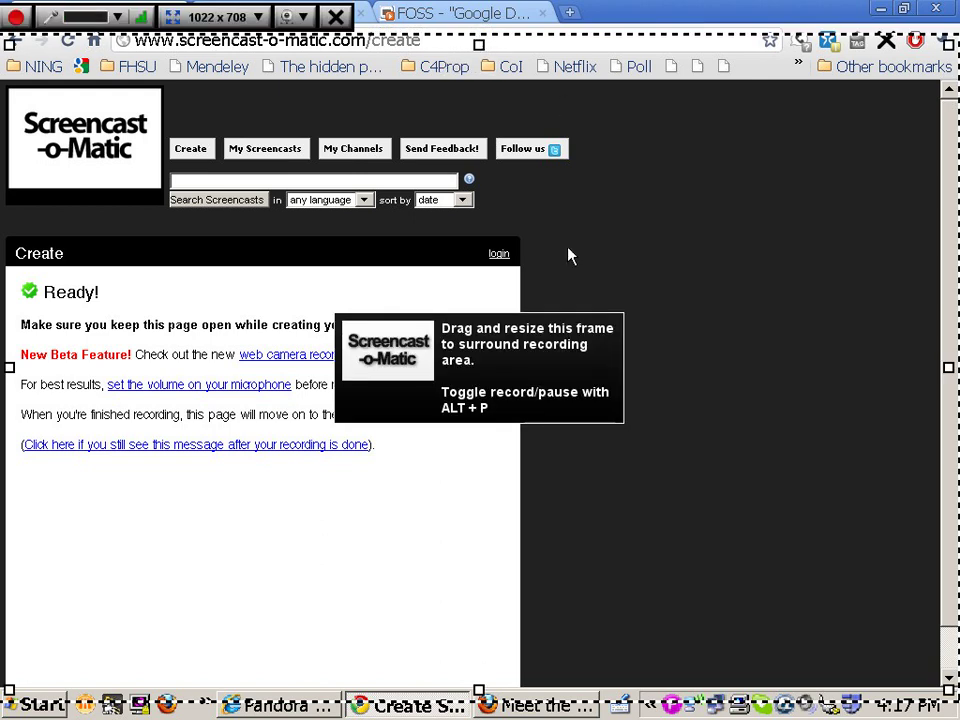
{"action": "left_click_drag", "start_coordinate": [551, 360], "coordinate": [541, 363]}
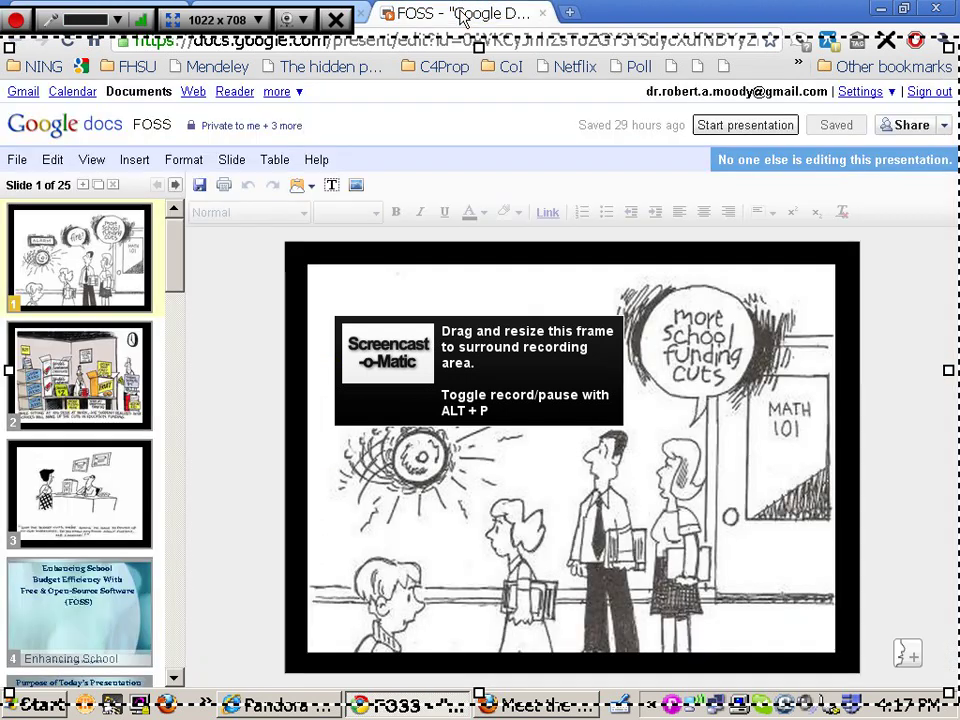
Switch to the FOSS presentation and launch it as a slideshow
{"action": "left_click", "coordinate": [461, 13]}
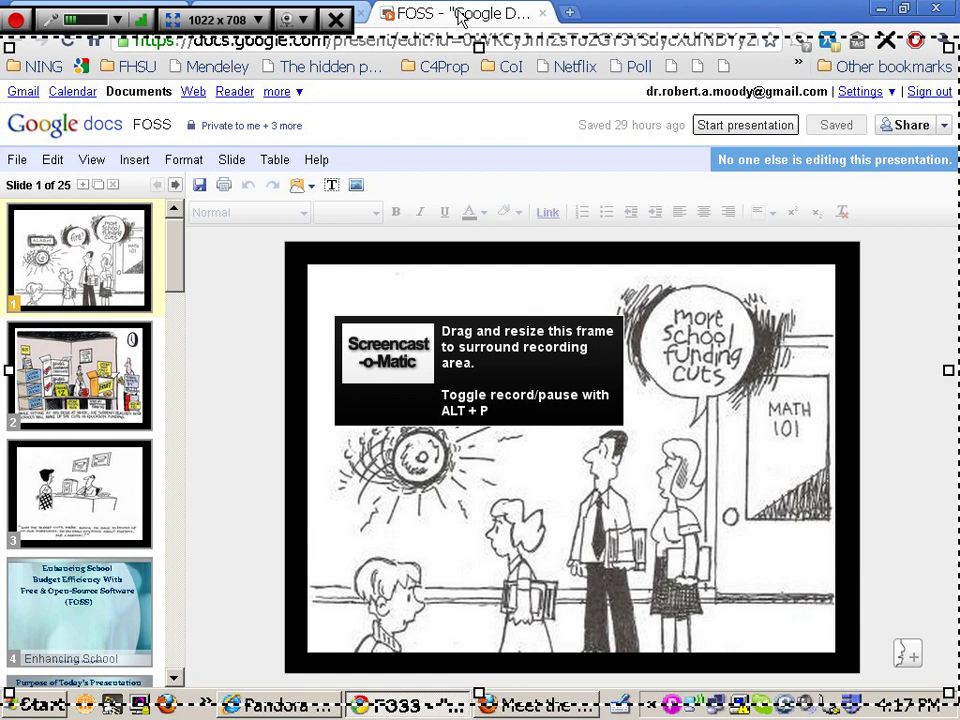
{"action": "left_click", "coordinate": [744, 128]}
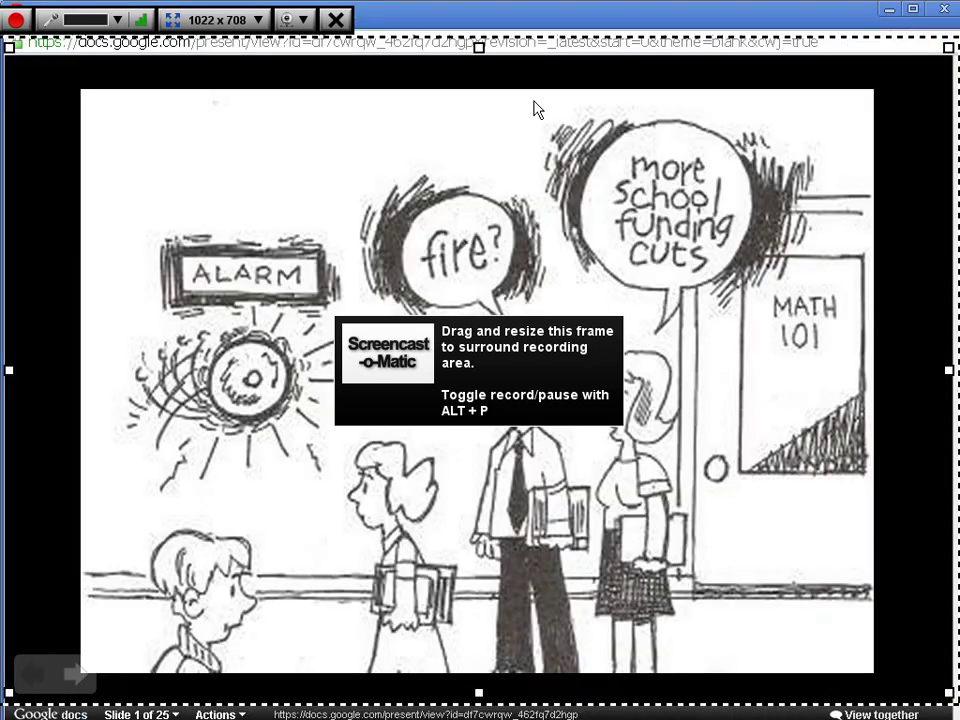
Start recording, present the opening cartoon slide, then advance to slide 2 of 25
{"action": "left_click", "coordinate": [16, 18]}
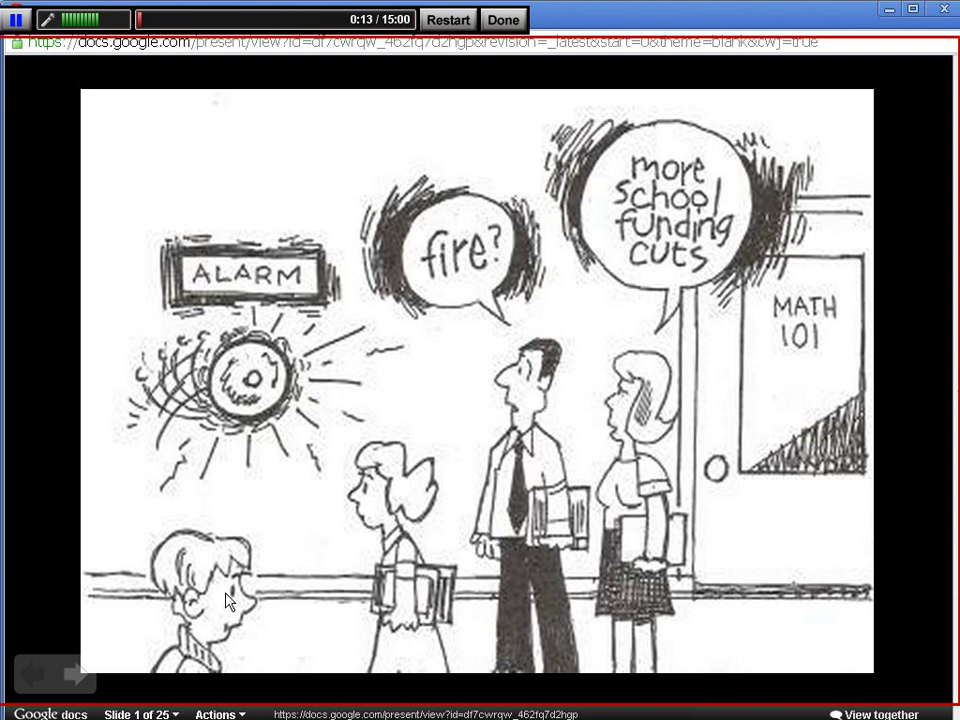
{"action": "left_click", "coordinate": [78, 675]}
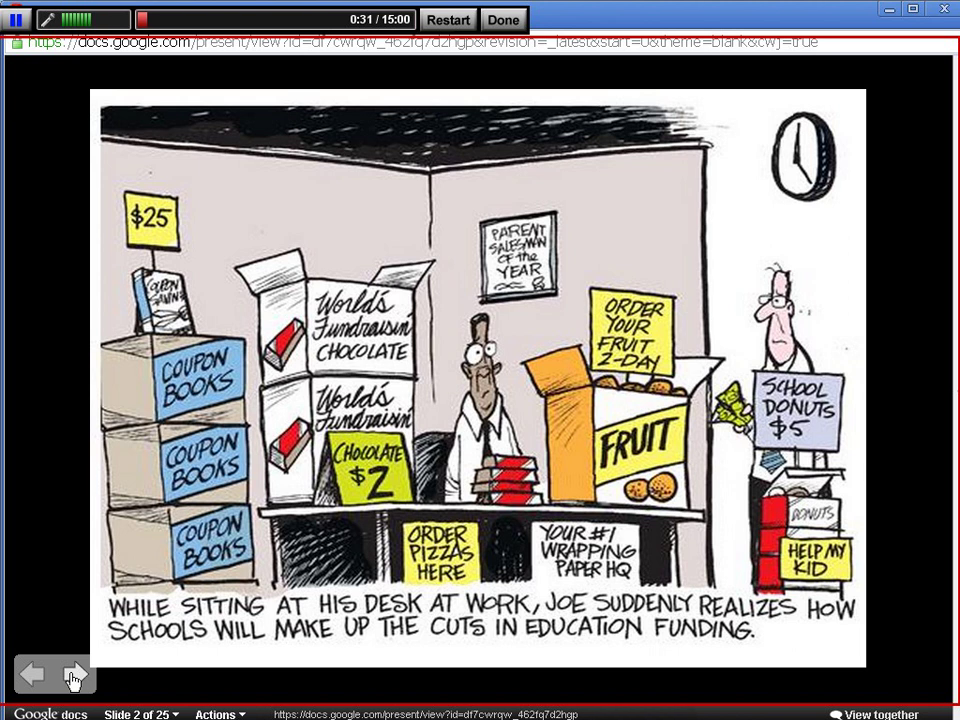
Advance through the FOSS title, Purpose and 'In the past...' slides, revealing their points
{"action": "left_click", "coordinate": [74, 676]}
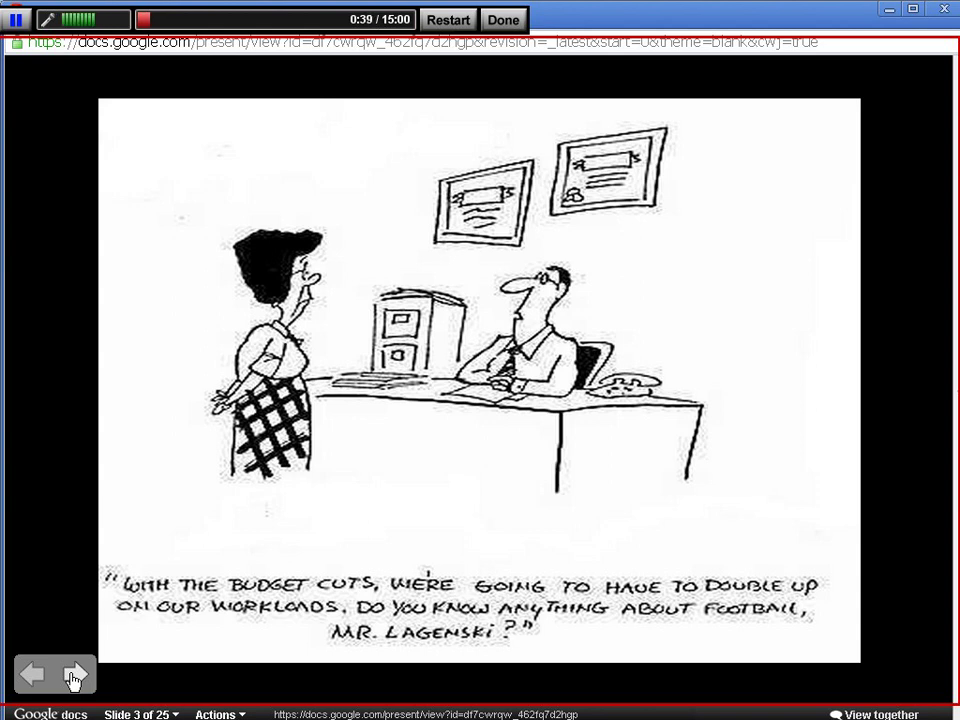
{"action": "left_click", "coordinate": [73, 678]}
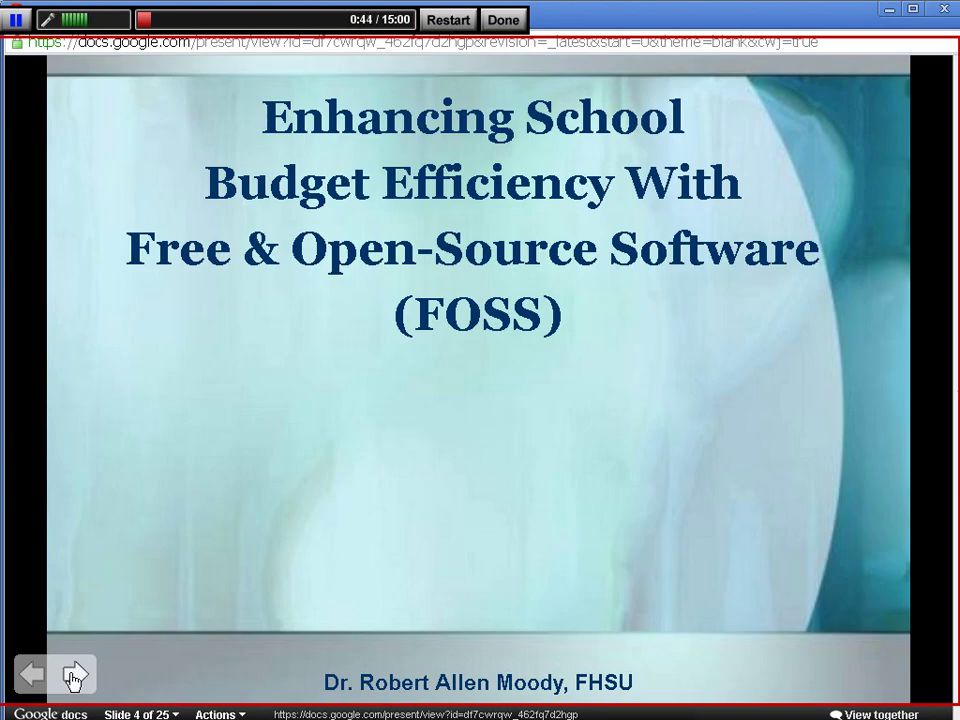
{"action": "left_click", "coordinate": [73, 678]}
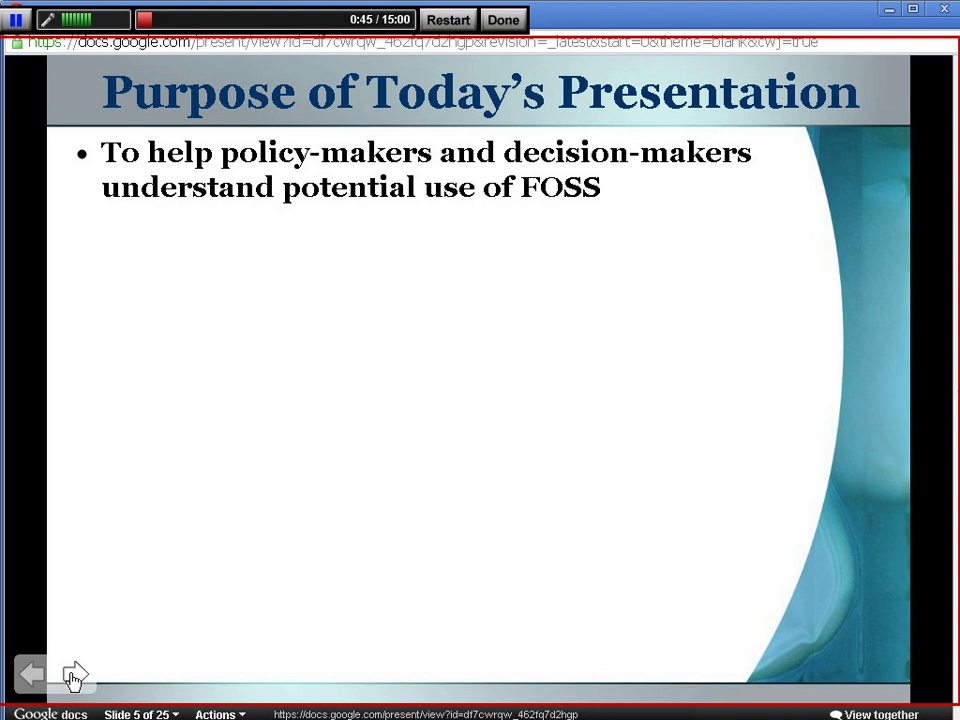
{"action": "left_click", "coordinate": [77, 678]}
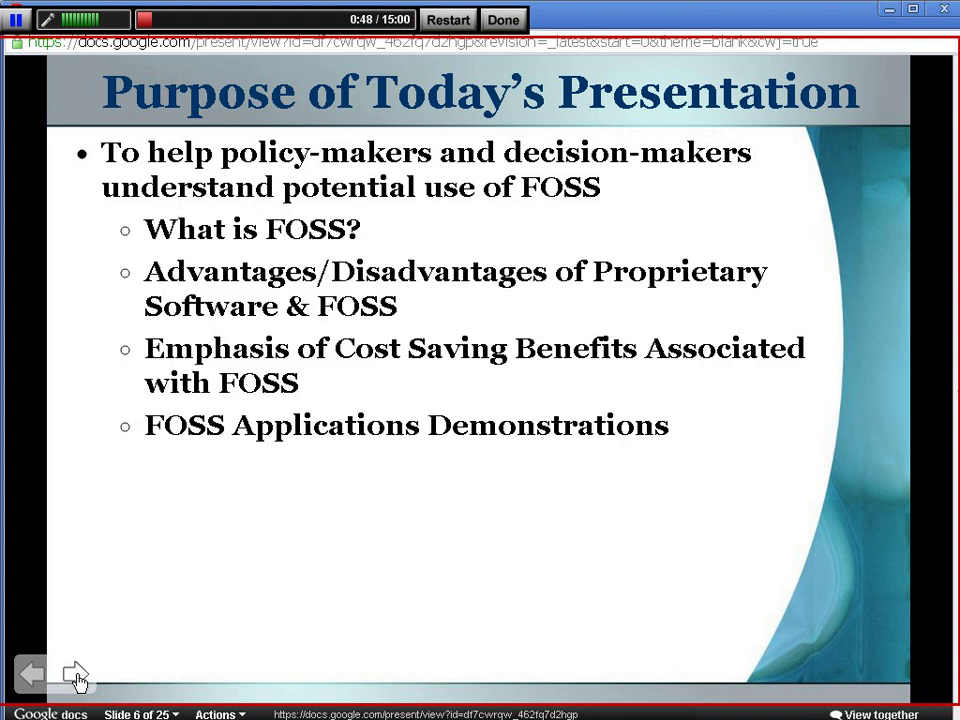
{"action": "left_click", "coordinate": [77, 677]}
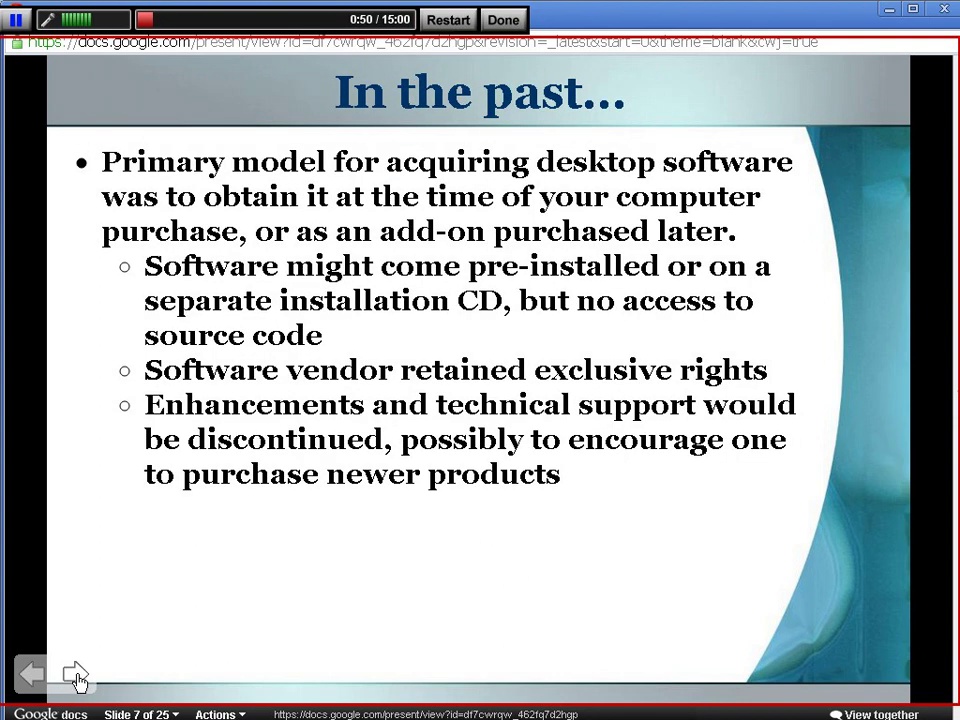
{"action": "left_click", "coordinate": [81, 680]}
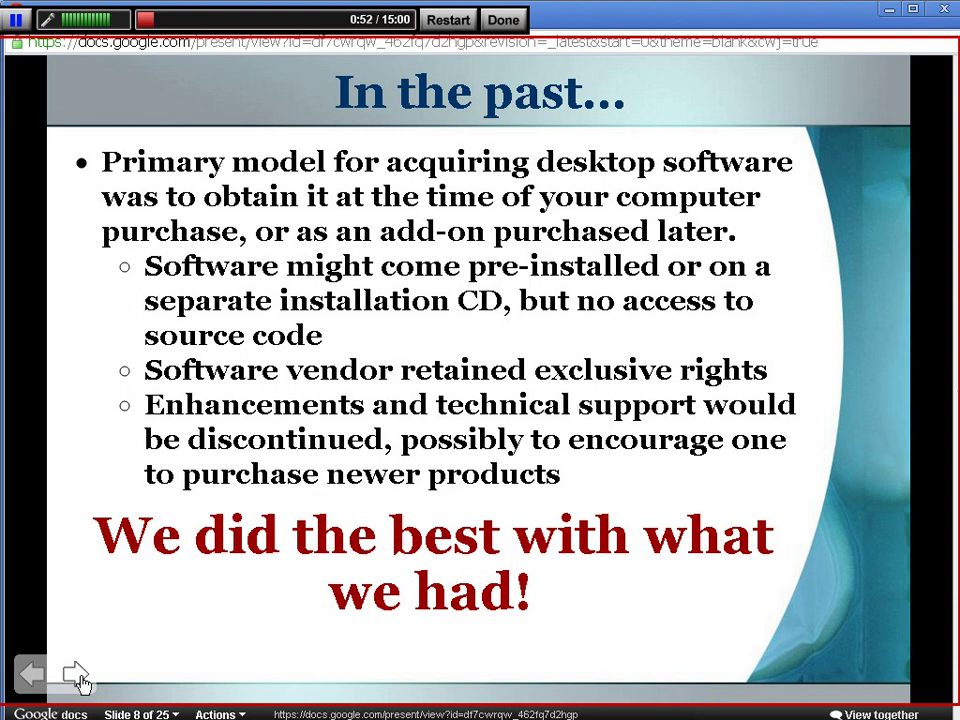
Skip through the middle slides to the References slide, 25 of 25, and finish recording
{"action": "left_click", "coordinate": [81, 680]}
{"action": "double_click", "coordinate": [81, 680]}
{"action": "left_click", "coordinate": [81, 680]}
{"action": "left_click", "coordinate": [81, 680]}
{"action": "left_click", "coordinate": [81, 680]}
{"action": "left_click", "coordinate": [81, 680]}
{"action": "left_click", "coordinate": [81, 680]}
{"action": "left_click", "coordinate": [81, 680]}
{"action": "left_click", "coordinate": [81, 680]}
{"action": "left_click", "coordinate": [81, 680]}
{"action": "left_click", "coordinate": [81, 680]}
{"action": "left_click", "coordinate": [81, 680]}
{"action": "left_click", "coordinate": [81, 680]}
{"action": "left_click", "coordinate": [81, 680]}
{"action": "left_click", "coordinate": [82, 682]}
{"action": "left_click", "coordinate": [83, 683]}
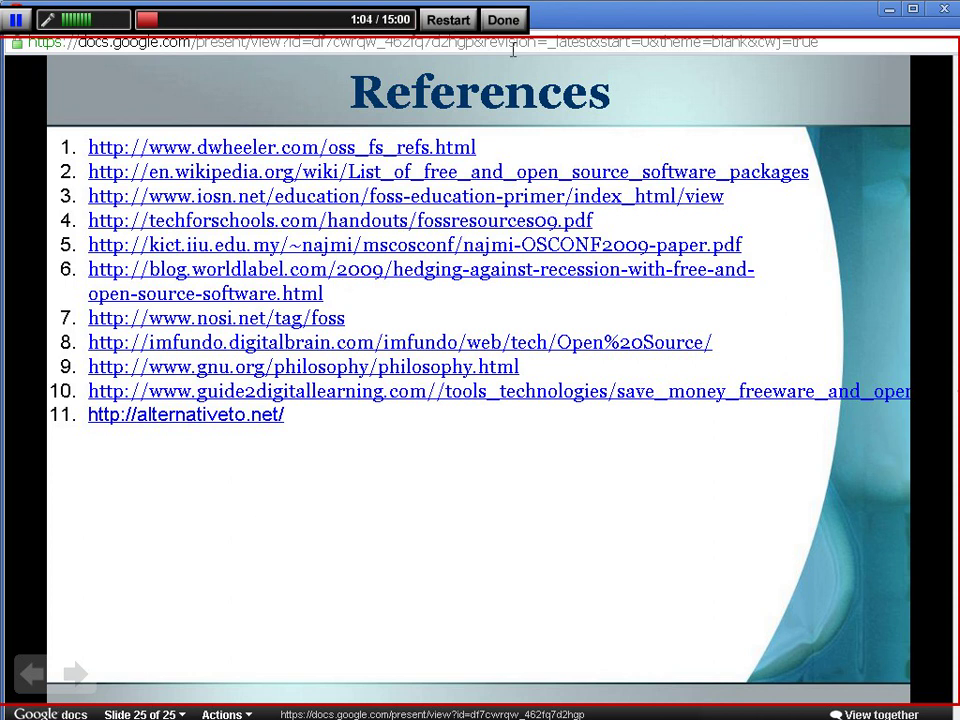
{"action": "left_click", "coordinate": [503, 20]}
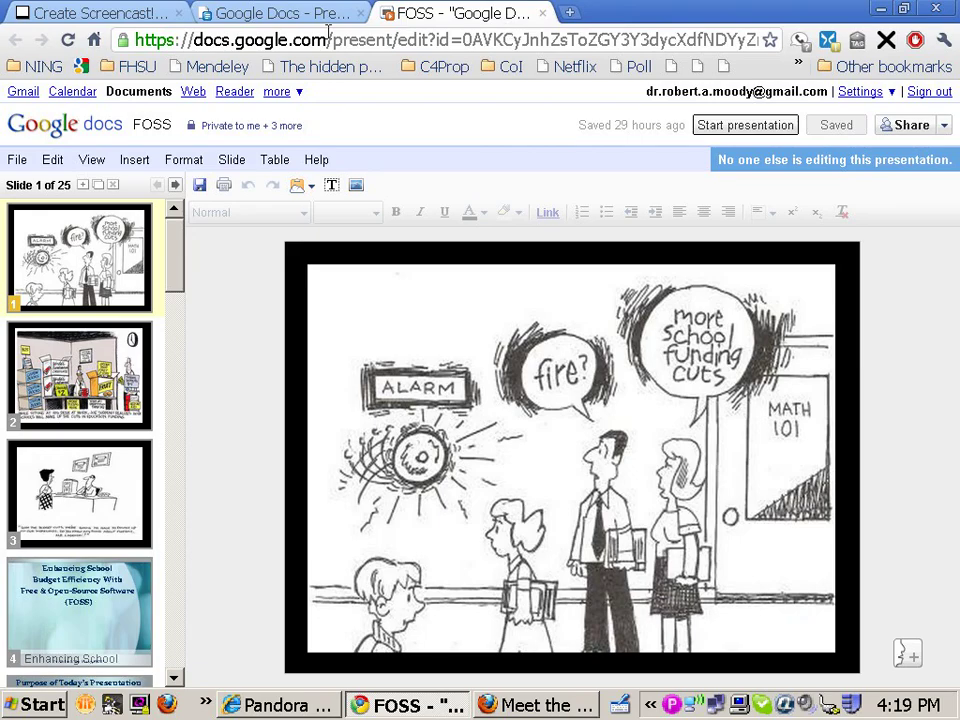
Return to the 1:07 screencast preview, play its first few seconds, then pause
{"action": "left_click", "coordinate": [47, 15]}
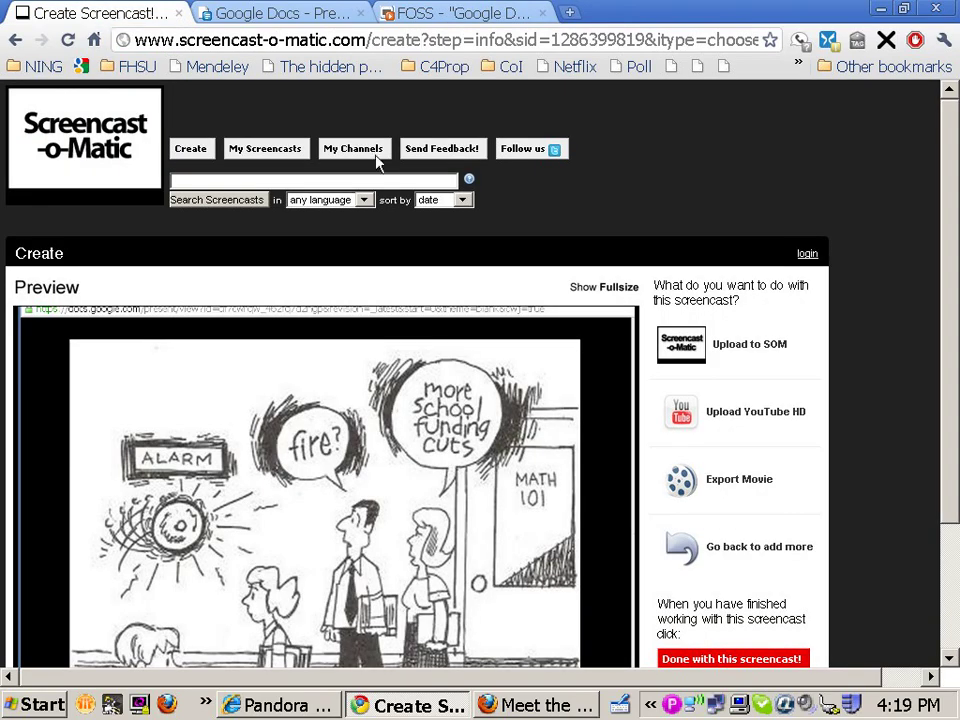
{"action": "left_click_drag", "start_coordinate": [944, 214], "coordinate": [940, 323]}
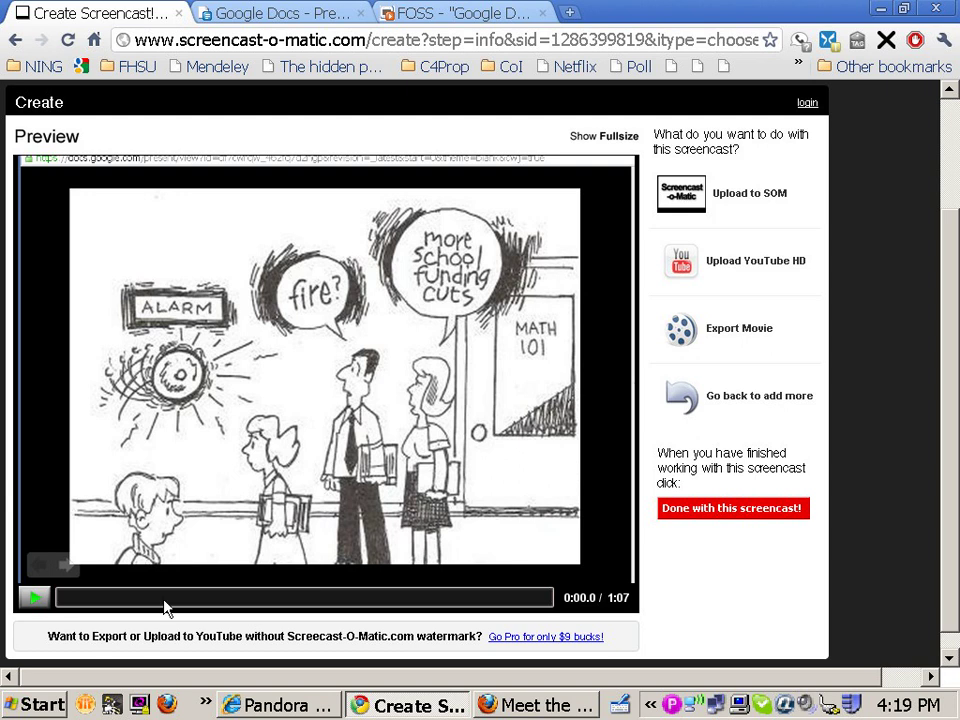
{"action": "left_click", "coordinate": [34, 599]}
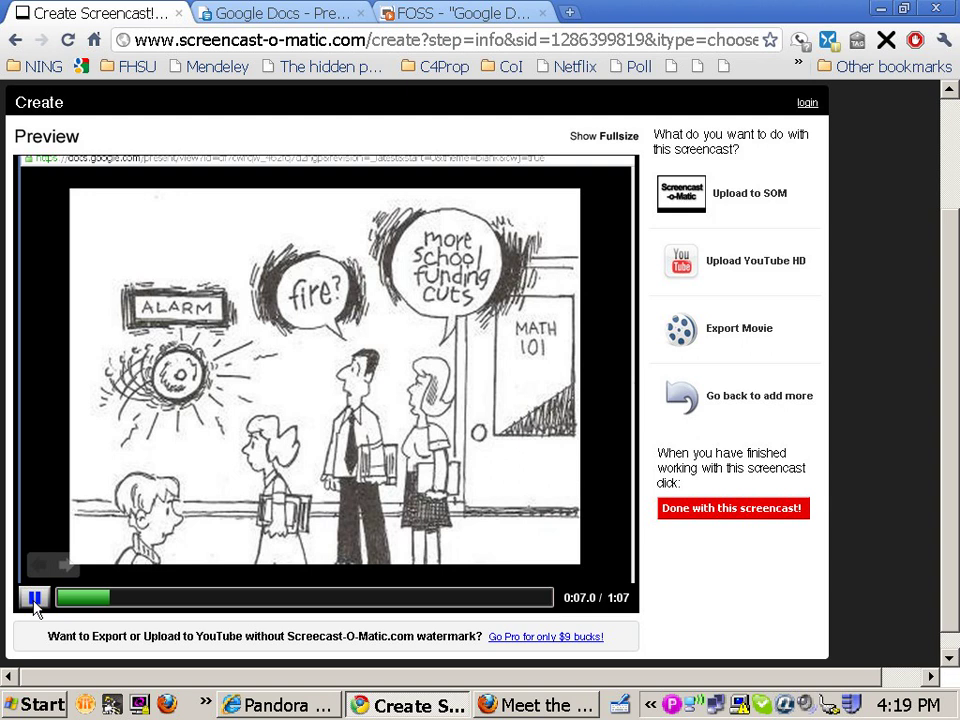
{"action": "left_click", "coordinate": [34, 598]}
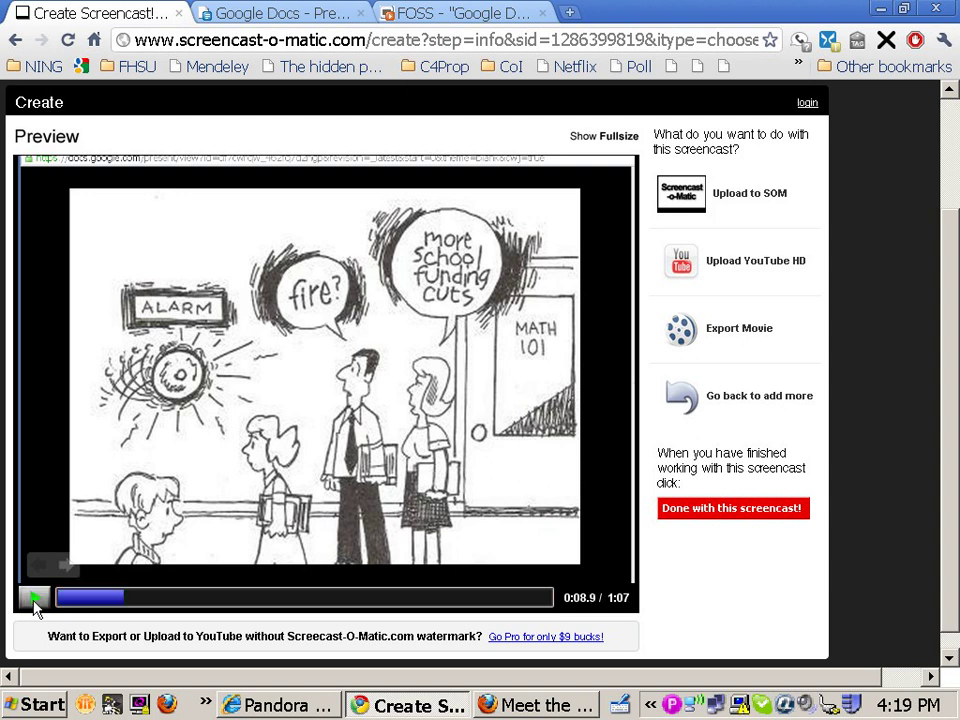
Choose Upload YouTube HD, title the video 'TEst' and add description 'lksdflkdjkl;djf'
{"action": "left_click", "coordinate": [757, 263]}
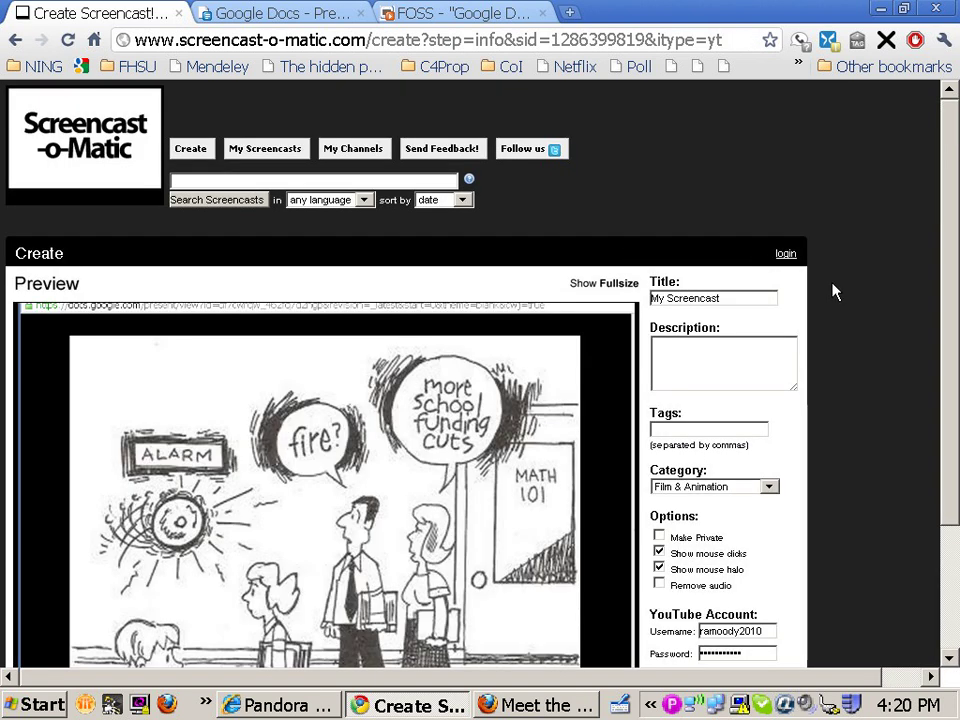
{"action": "left_click", "coordinate": [731, 299]}
{"action": "left_click_drag", "start_coordinate": [731, 299], "coordinate": [643, 310]}
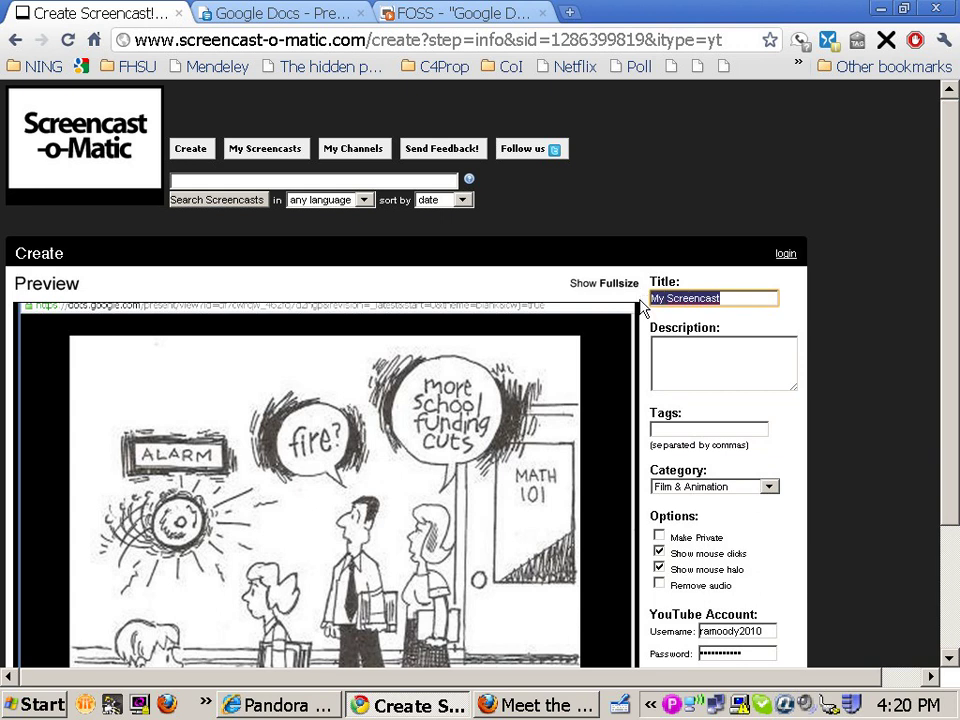
{"action": "type", "text": "TEst"}
{"action": "left_click", "coordinate": [694, 352]}
{"action": "type", "text": "lksdflkdjkl;djf"}
{"action": "scroll", "coordinate": [824, 457], "scroll_direction": "down", "scroll_amount": 1}
{"action": "scroll", "coordinate": [824, 457], "scroll_direction": "down", "scroll_amount": 2}
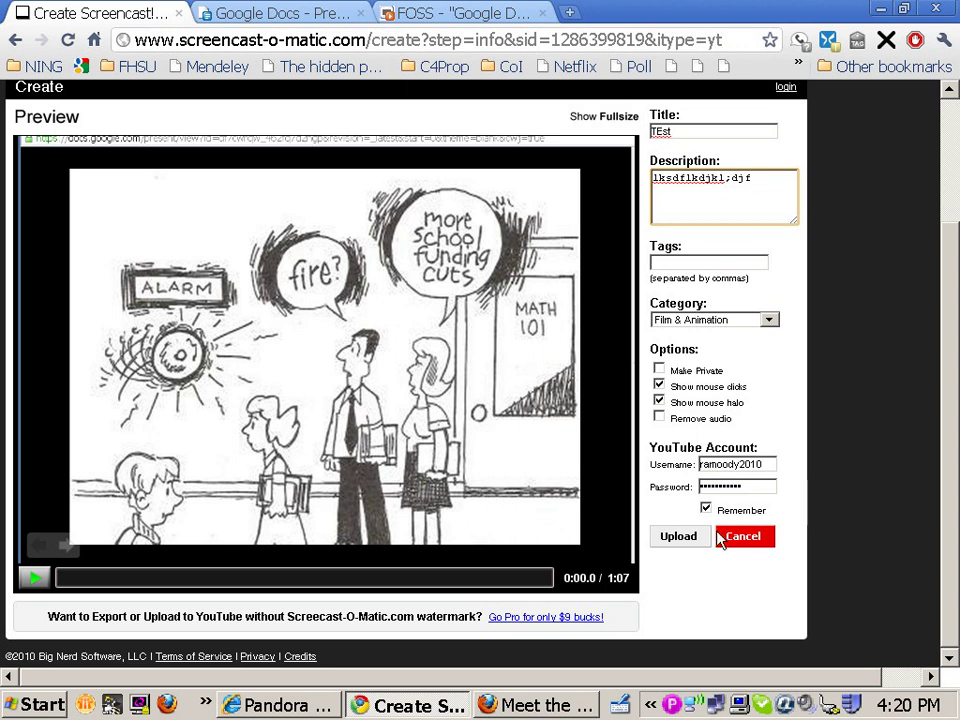
Submit the screencast for YouTube upload so encoding starts, then bring another window forward
{"action": "left_click", "coordinate": [678, 538]}
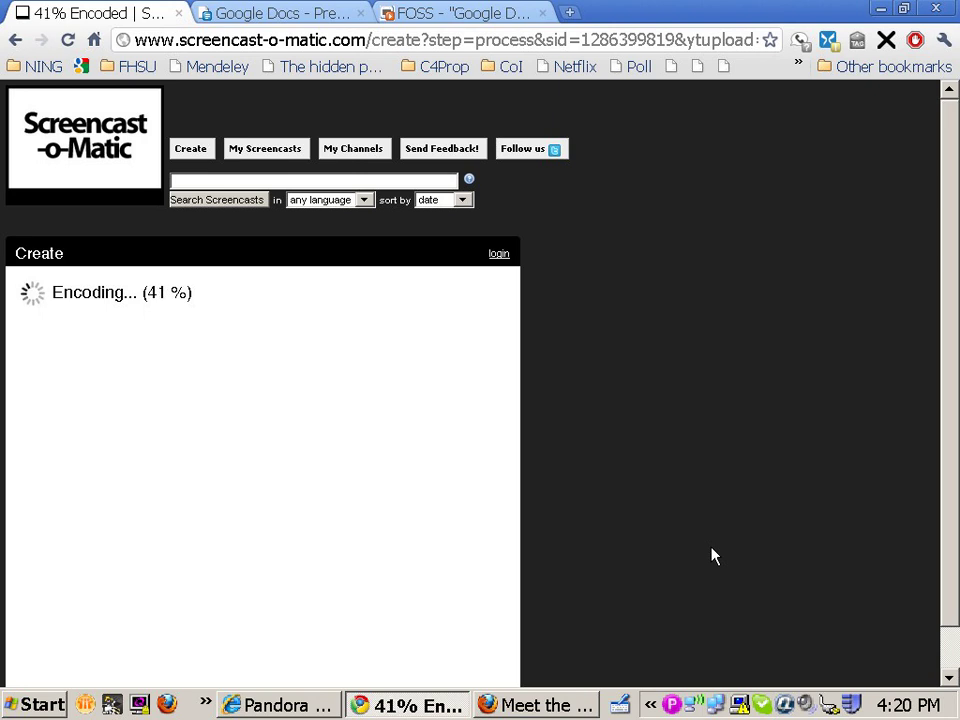
{"action": "left_click", "coordinate": [560, 706]}
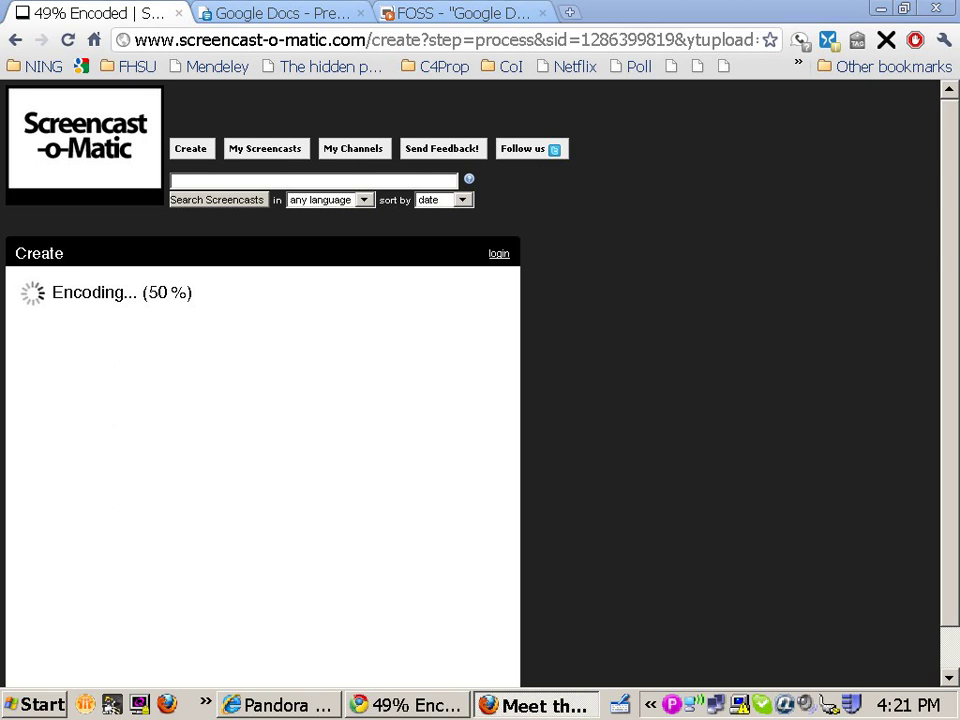